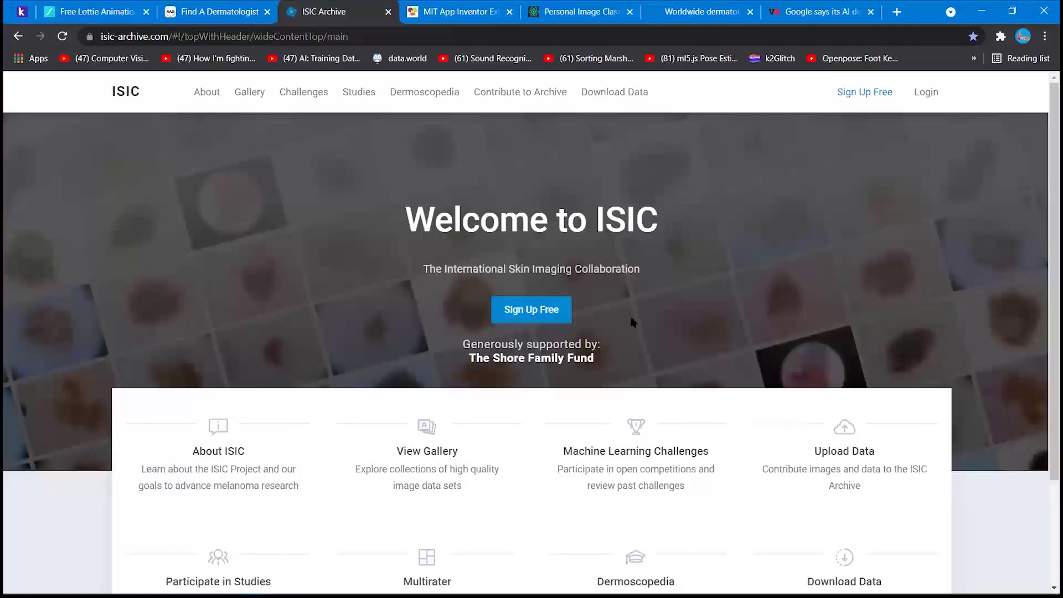
View the ISIC Archive home page, switch to the MIT App Inventor Extensions page and highlight its web address
scroll(633, 322, down, 1)
scroll(633, 322, up, 1)
key(ctrl+Tab)
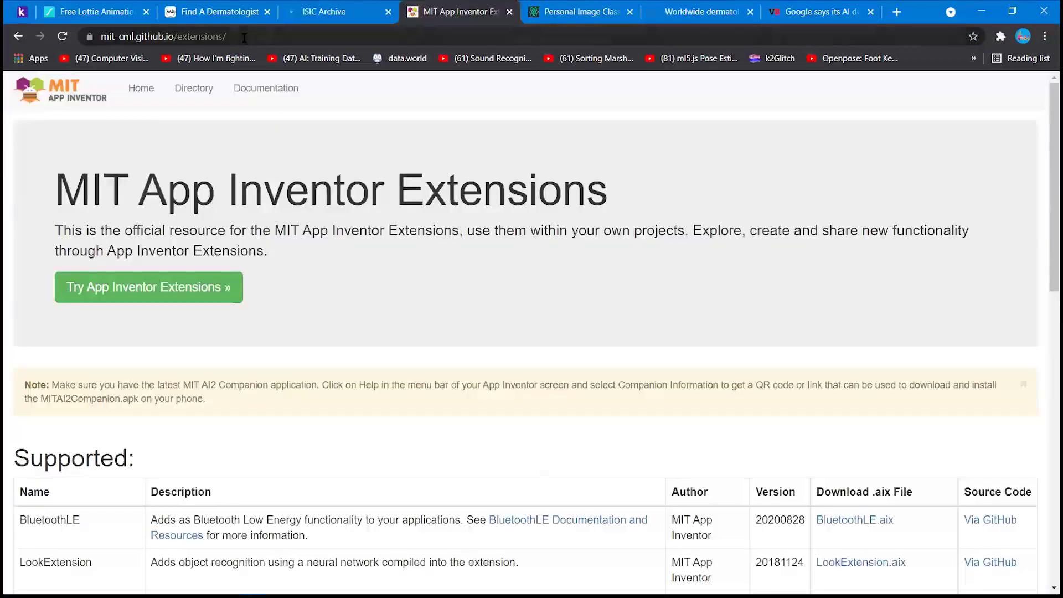
click(243, 39)
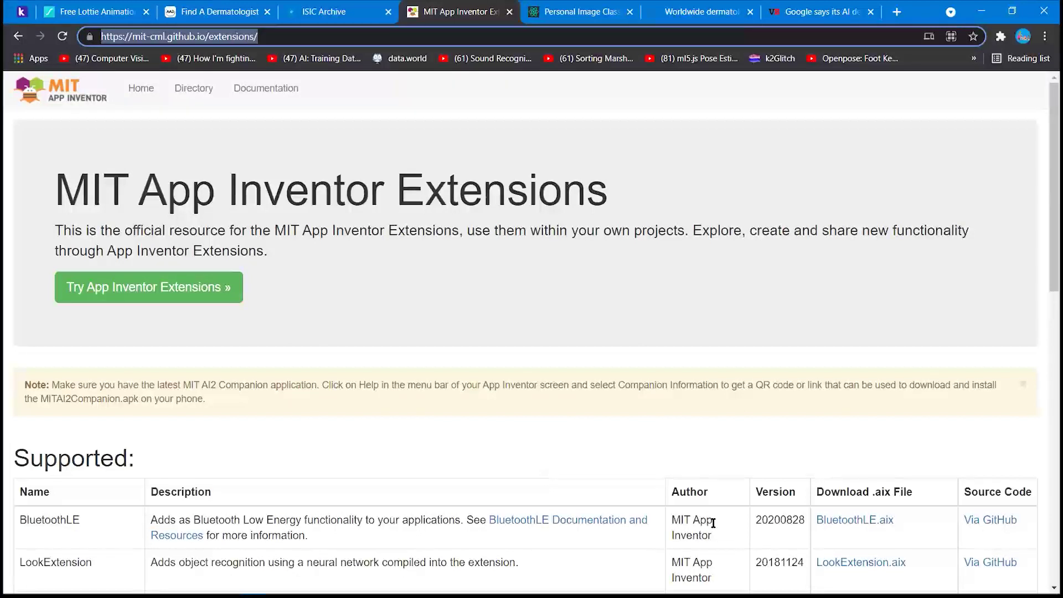
Switch to the Personal Image Classifier page and highlight its web address
key(ctrl+Tab)
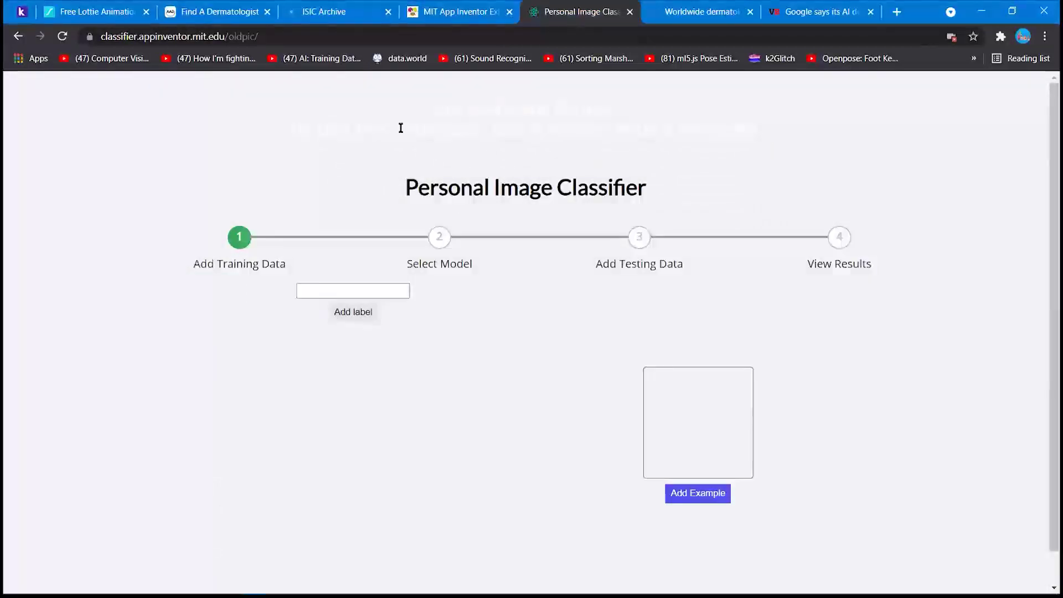
click(318, 36)
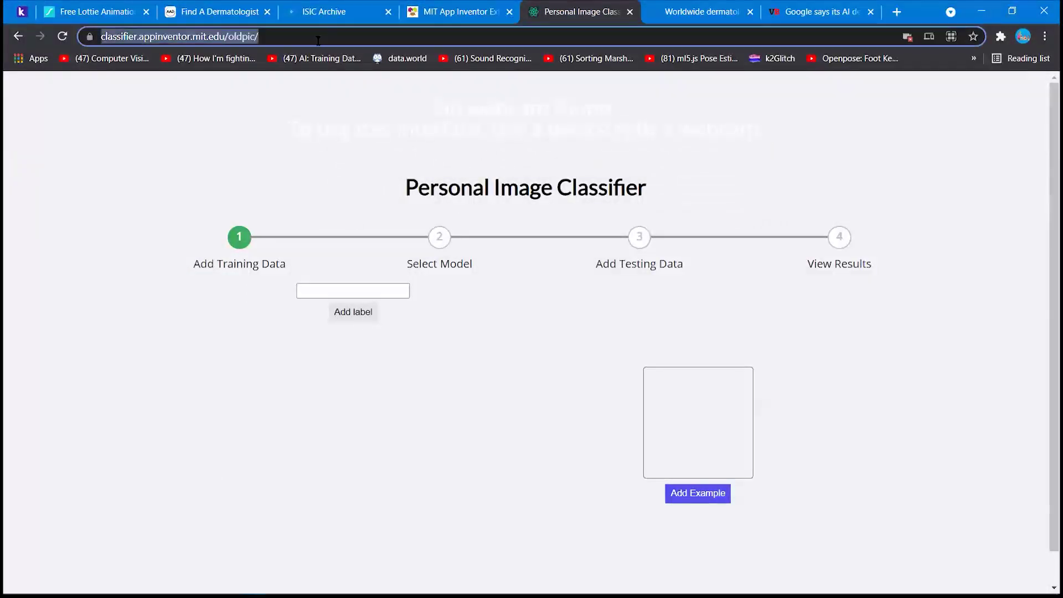
click(319, 37)
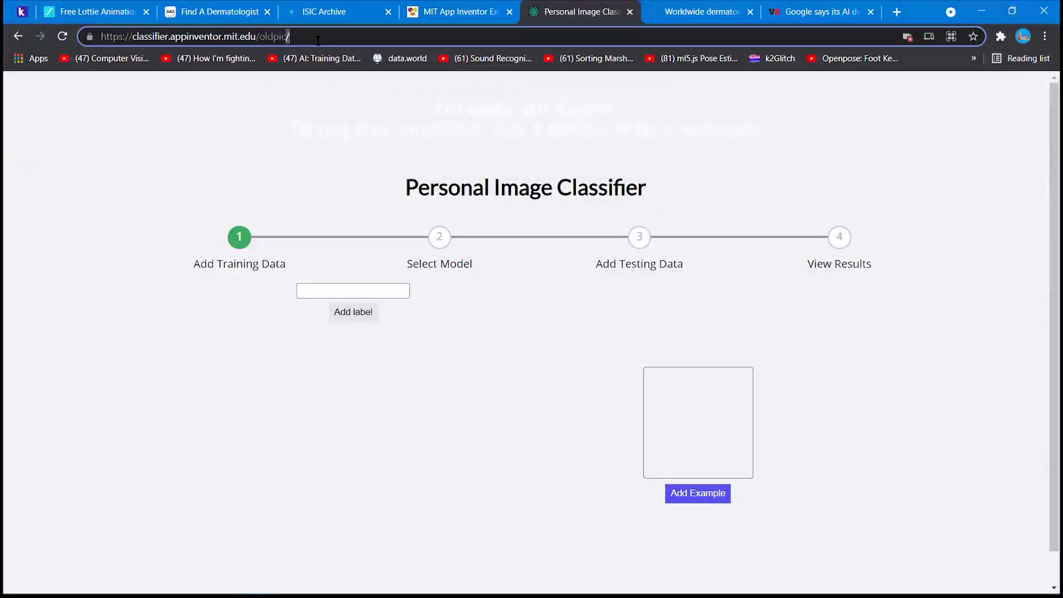
View DermNet's Worldwide dermatology societies page and look through the Maryland listings on the Find A Dermatologist page
key(ctrl+Tab)
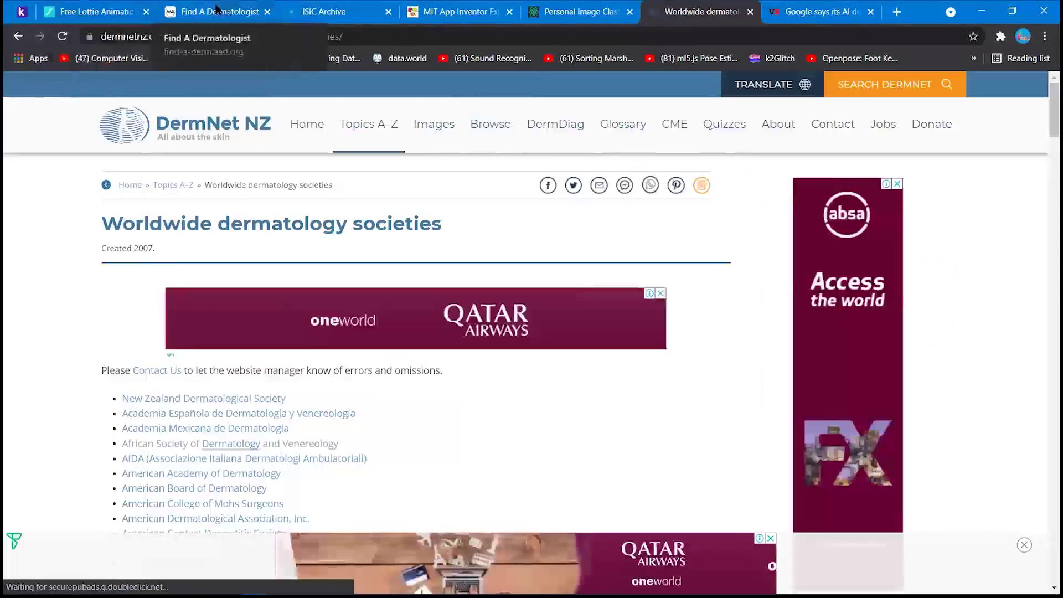
key(ctrl+3)
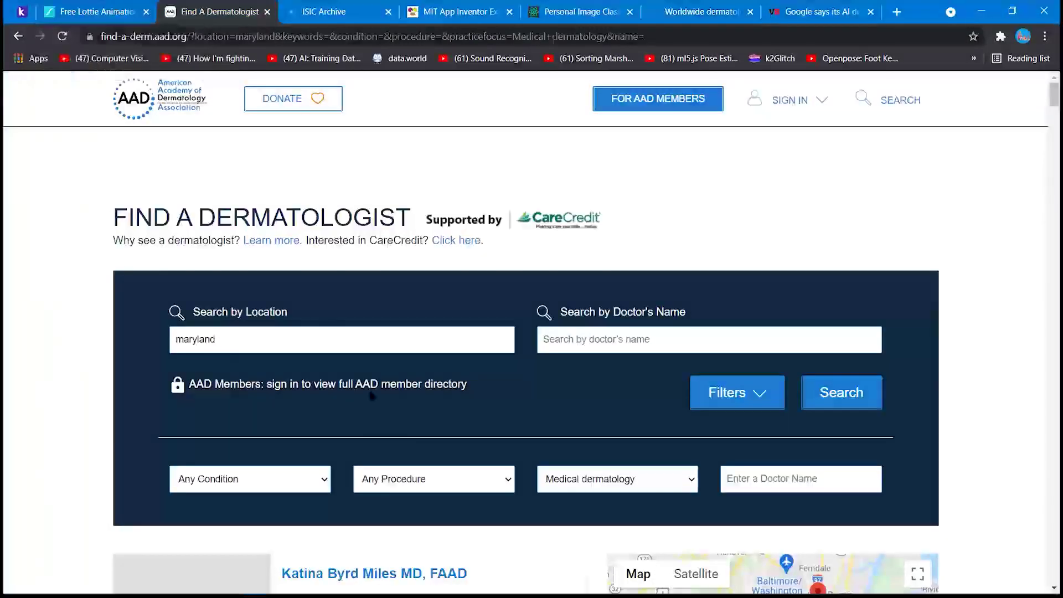
scroll(371, 394, down, 4)
scroll(563, 330, down, 3)
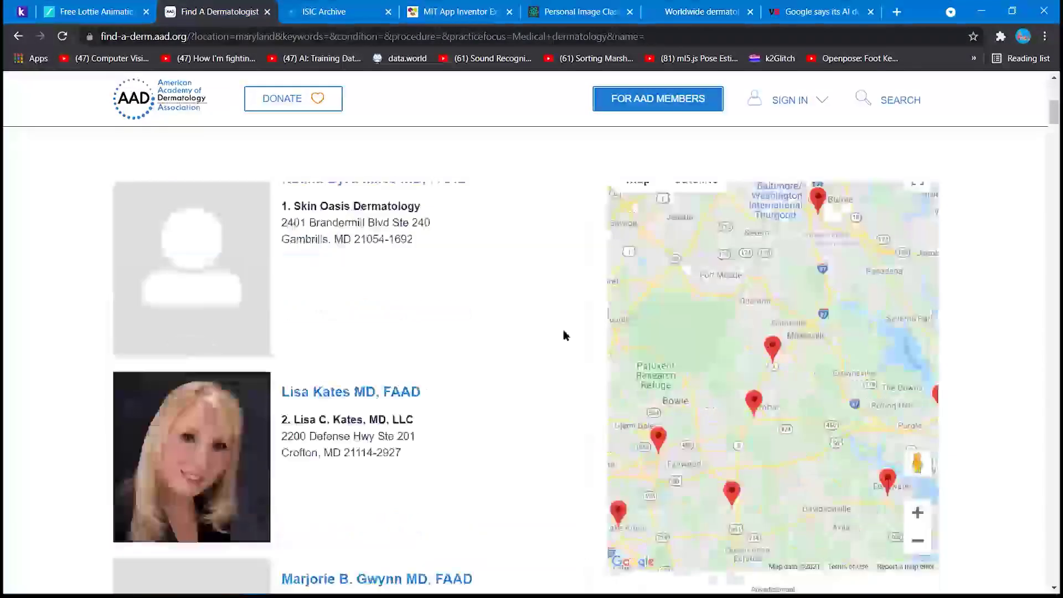
scroll(563, 330, up, 4)
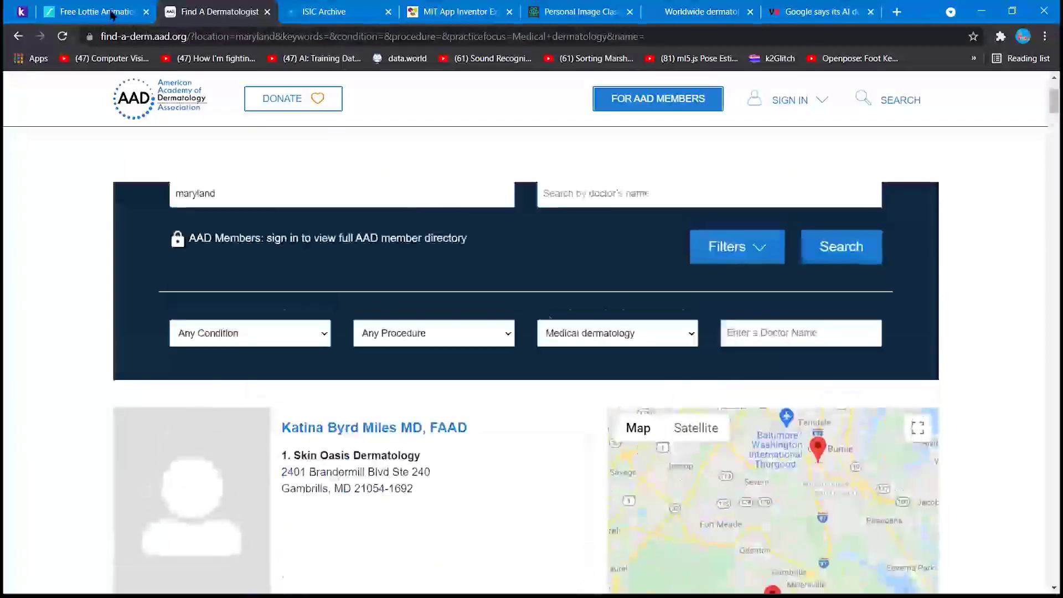
Browse the LottieFiles search results for "doctor" for a suitable animation
key(ctrl+2)
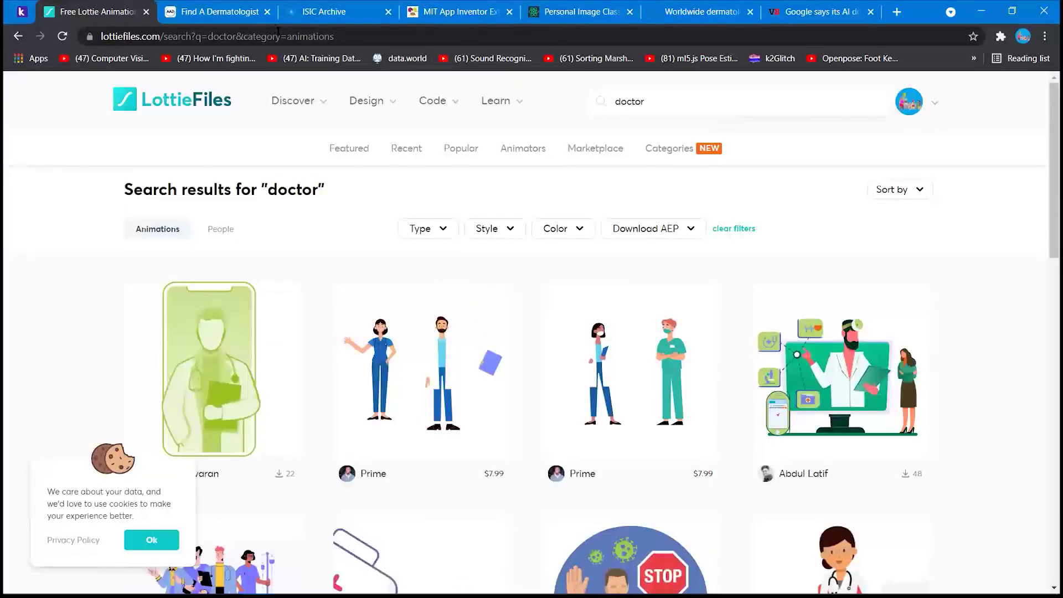
scroll(480, 367, down, 4)
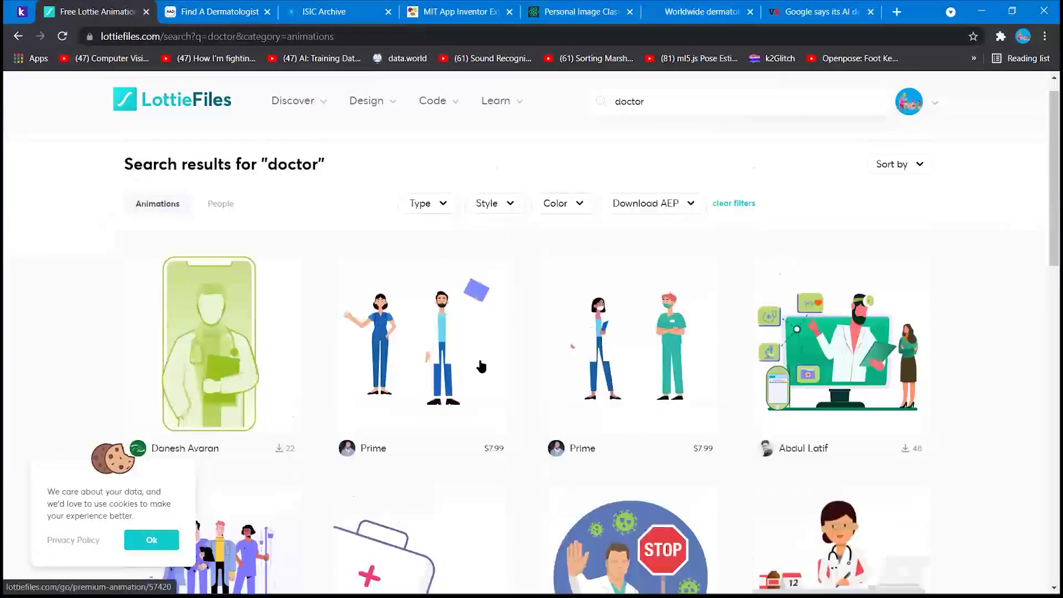
scroll(639, 366, down, 3)
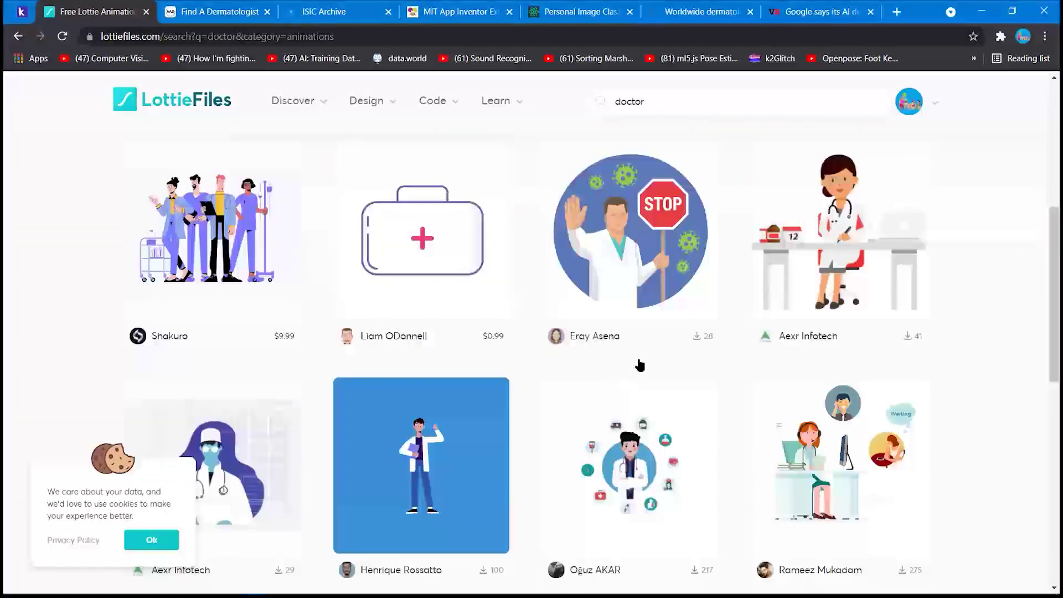
scroll(640, 362, down, 3)
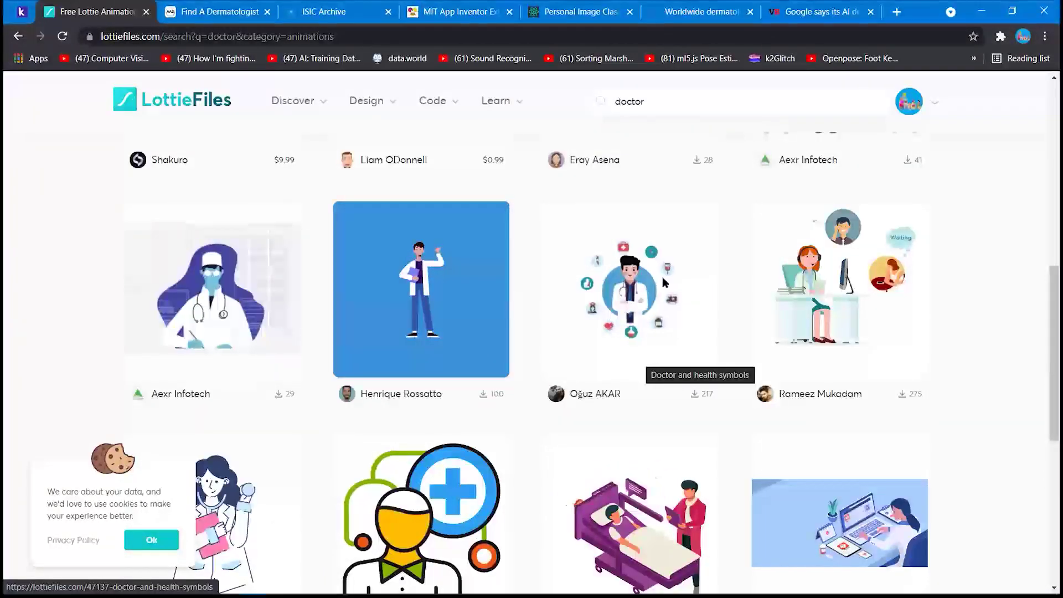
scroll(661, 207, down, 2)
scroll(660, 208, down, 1)
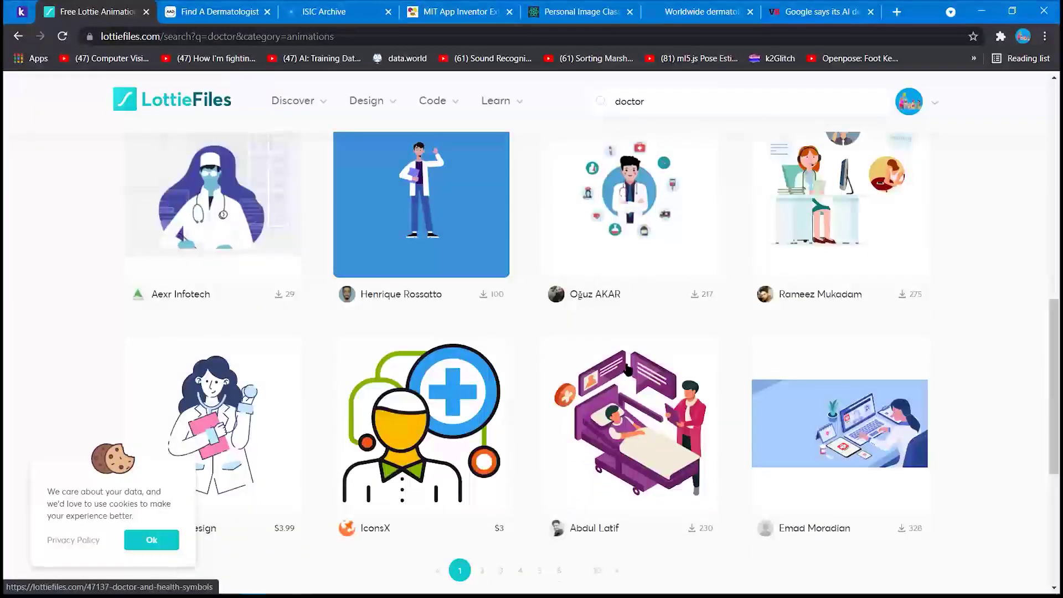
scroll(662, 329, up, 5)
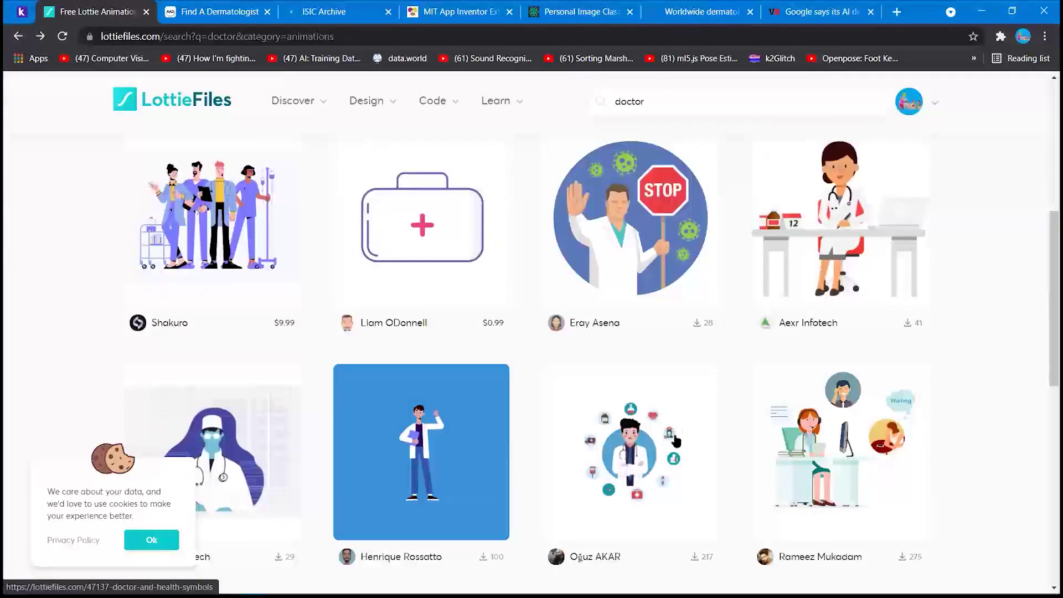
scroll(646, 381, down, 2)
Open the "Doctor and health symbols" animation and examine its details, embed options and licence terms
click(646, 380)
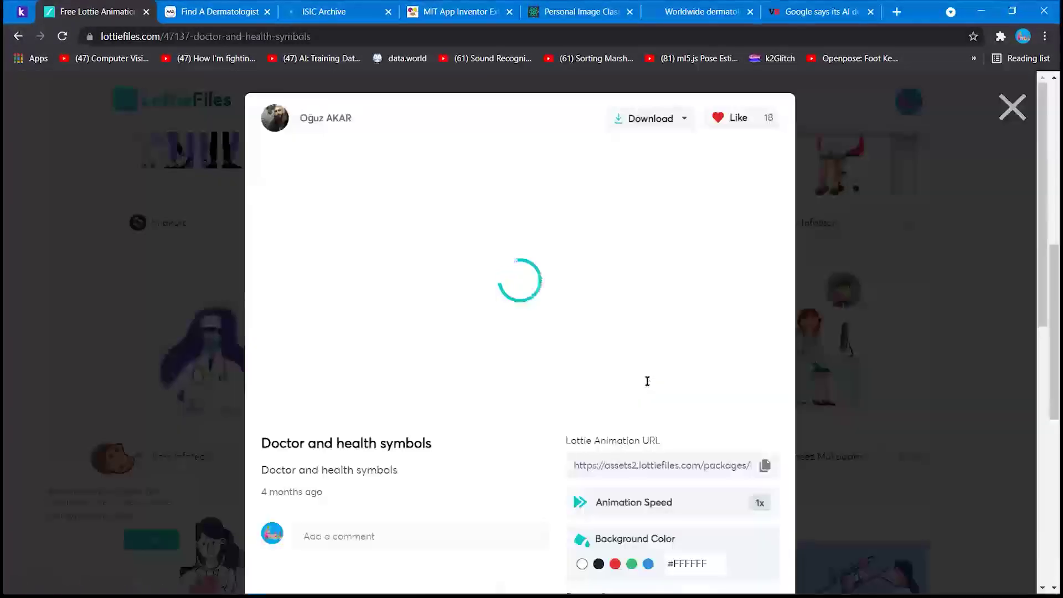
scroll(646, 380, down, 5)
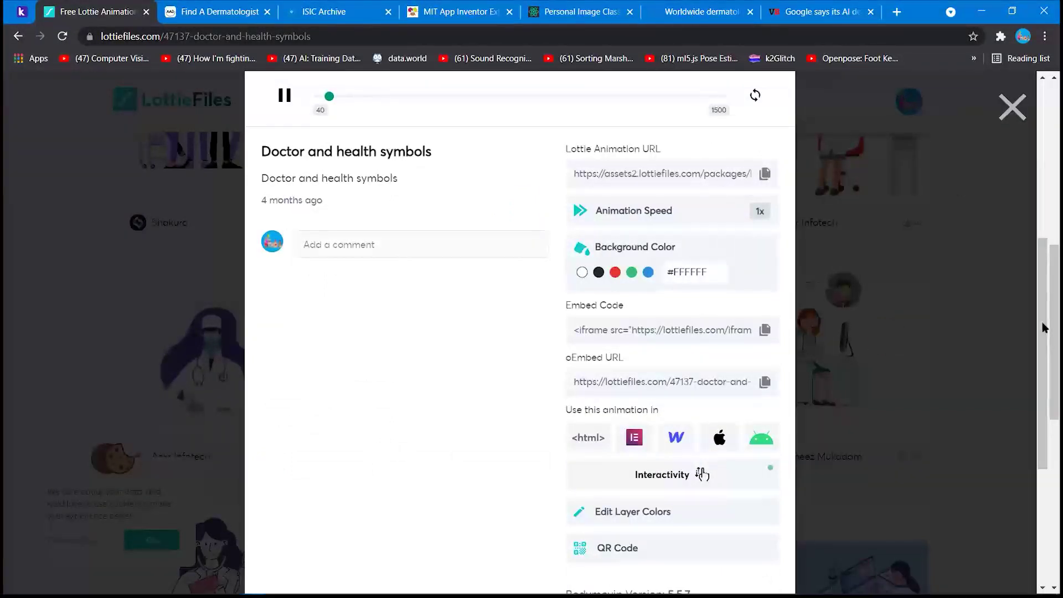
drag(1045, 328, 1045, 435)
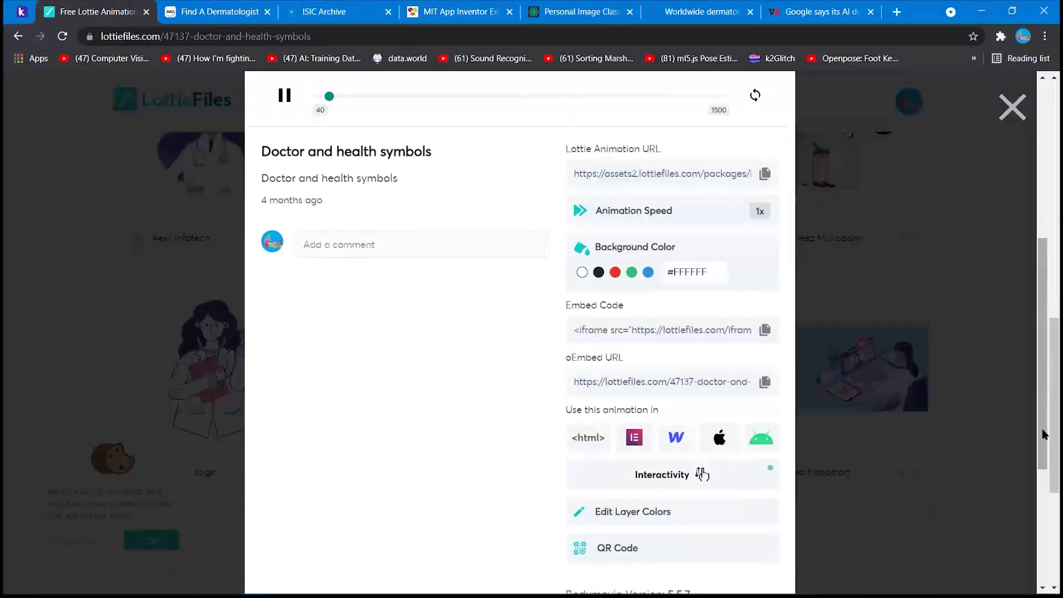
scroll(727, 526, down, 5)
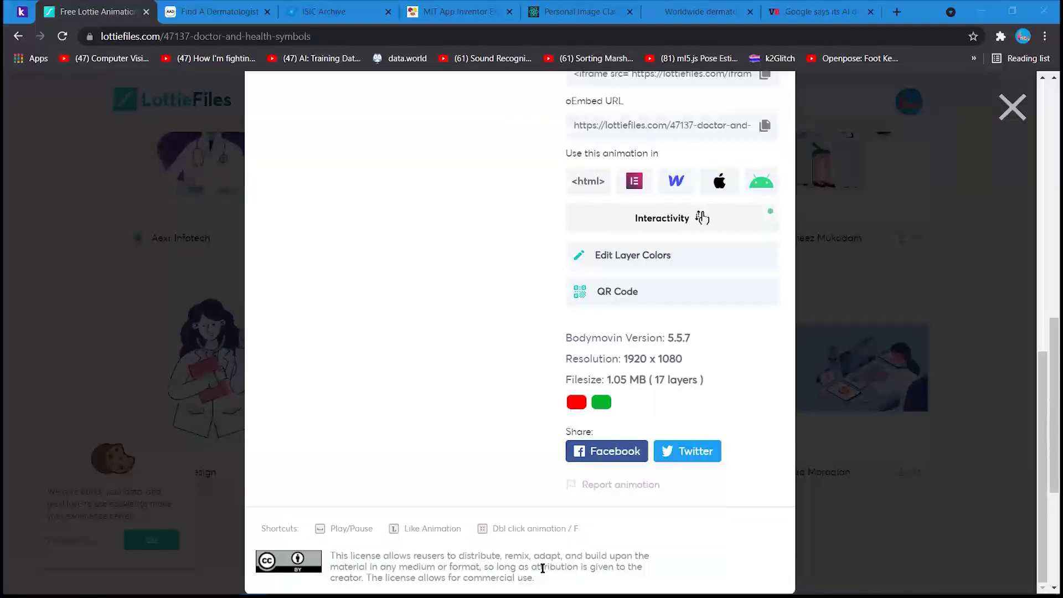
scroll(628, 526, up, 3)
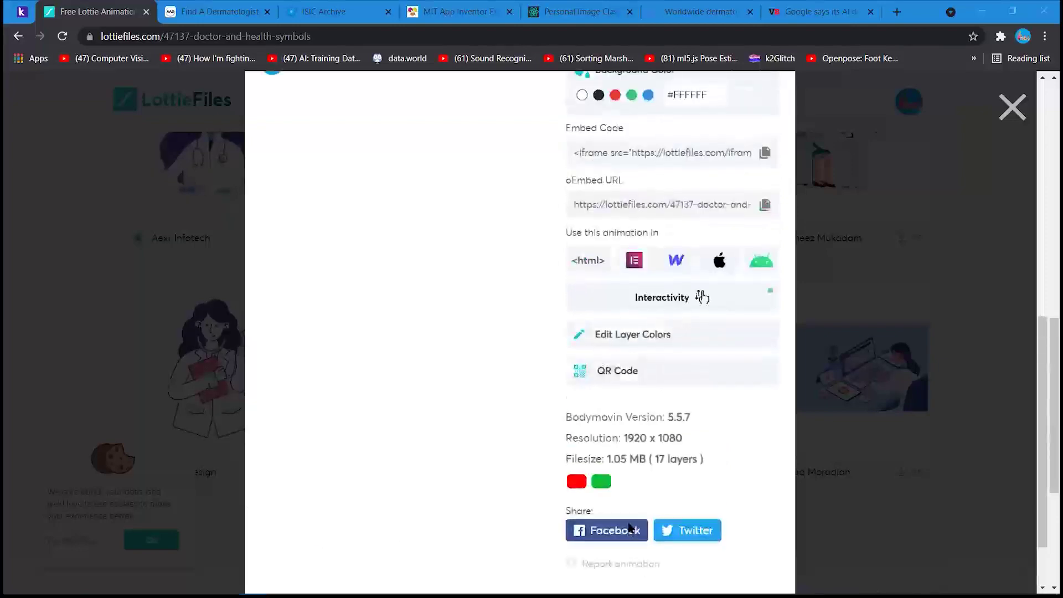
View the animation preview and its available download formats, and close the animation details
scroll(628, 526, up, 2)
scroll(513, 430, up, 5)
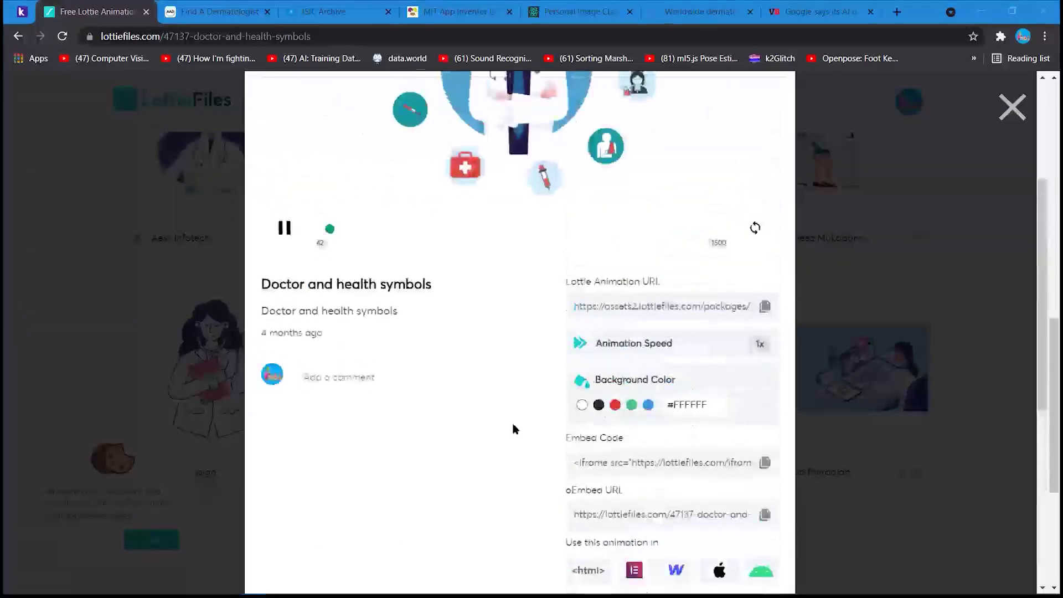
scroll(512, 430, up, 4)
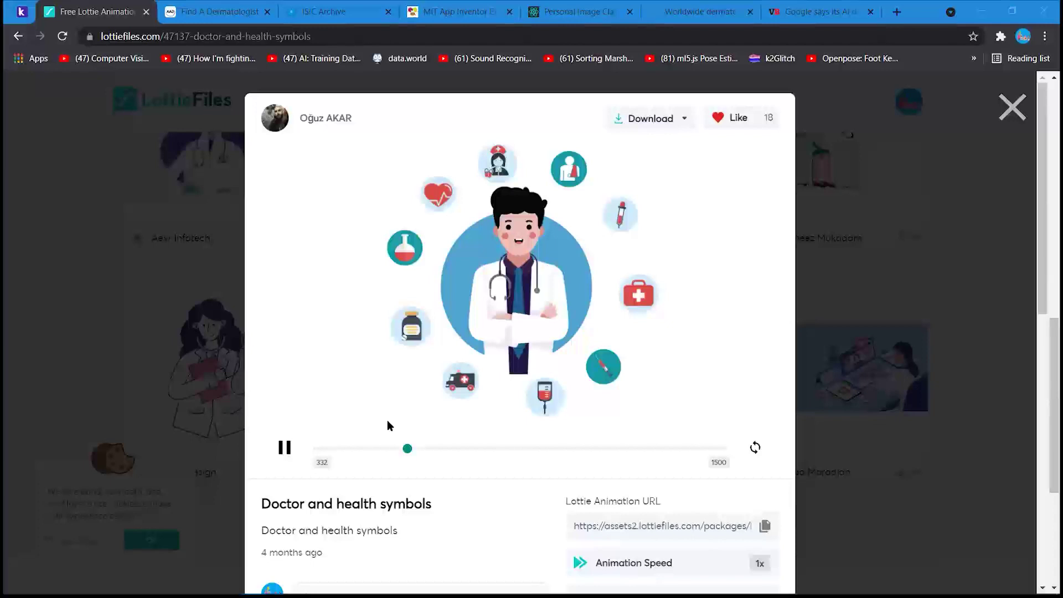
click(680, 119)
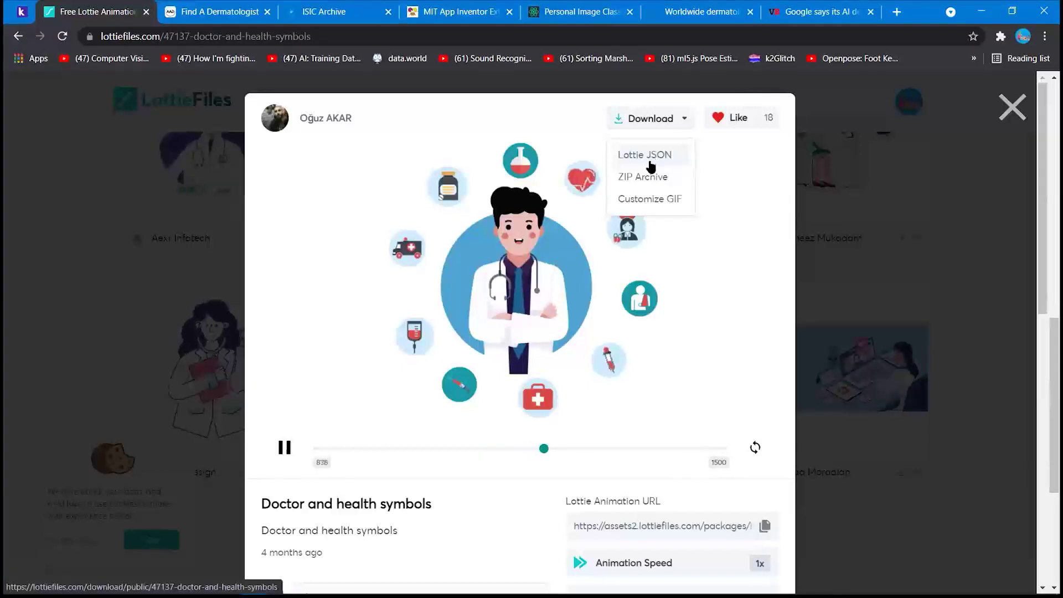
click(1011, 115)
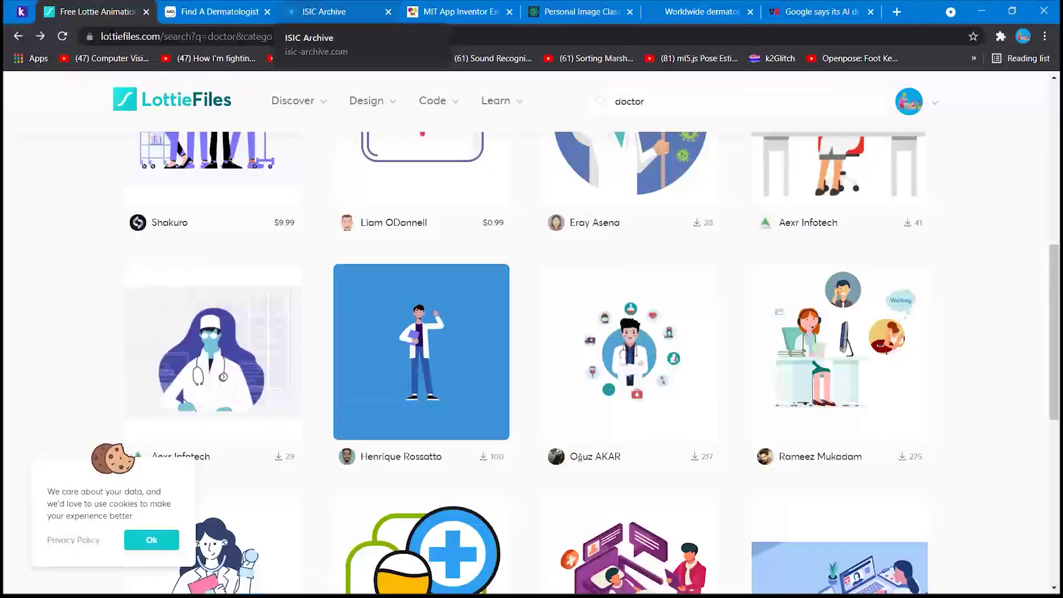
Return to the MIT App Inventor Extensions page, highlight its address and examine the list of supported extensions
key(ctrl+5)
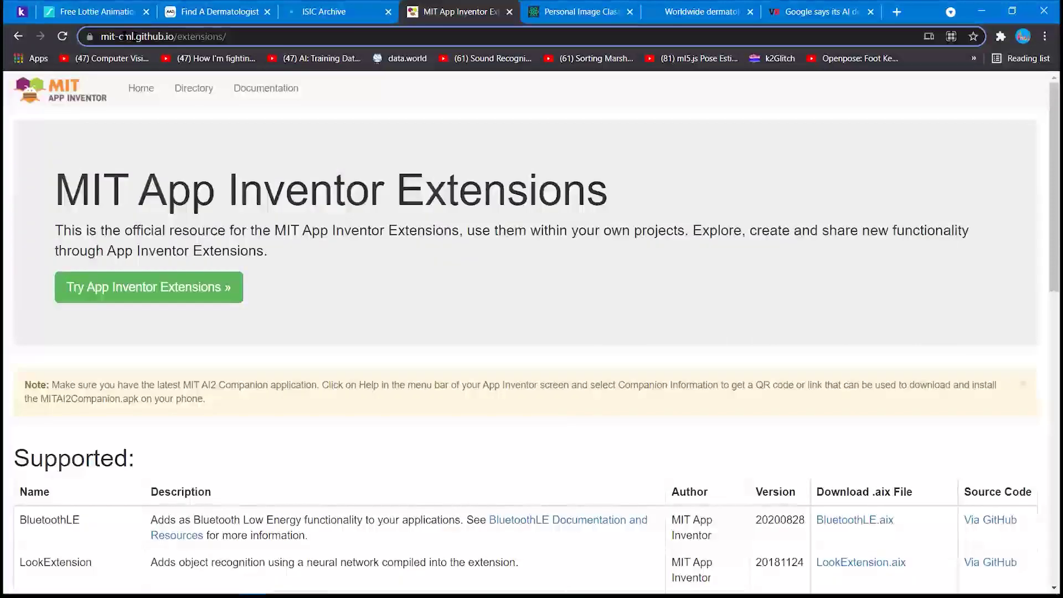
click(123, 37)
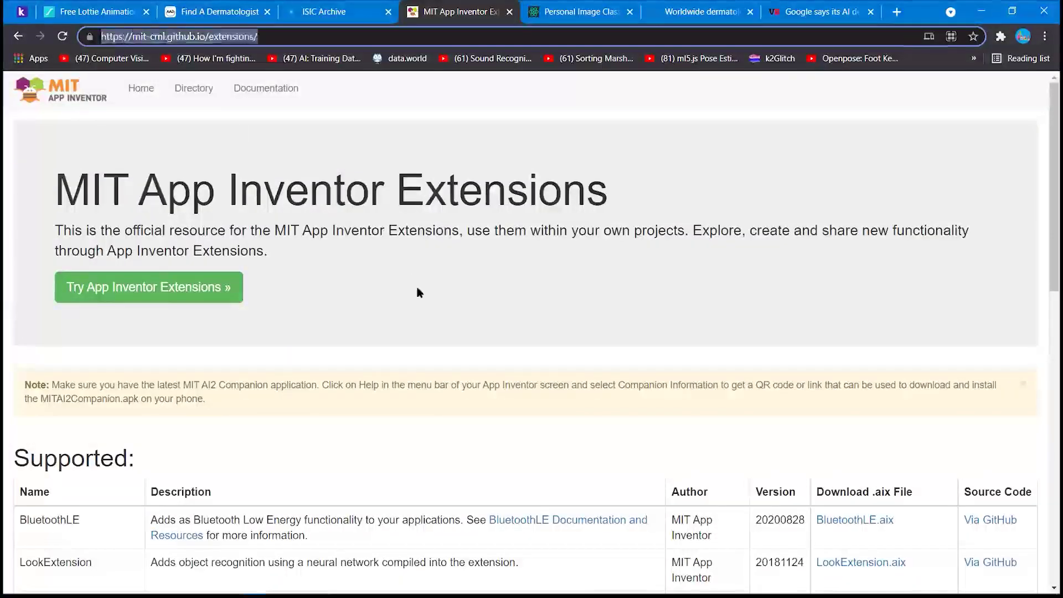
scroll(420, 293, down, 2)
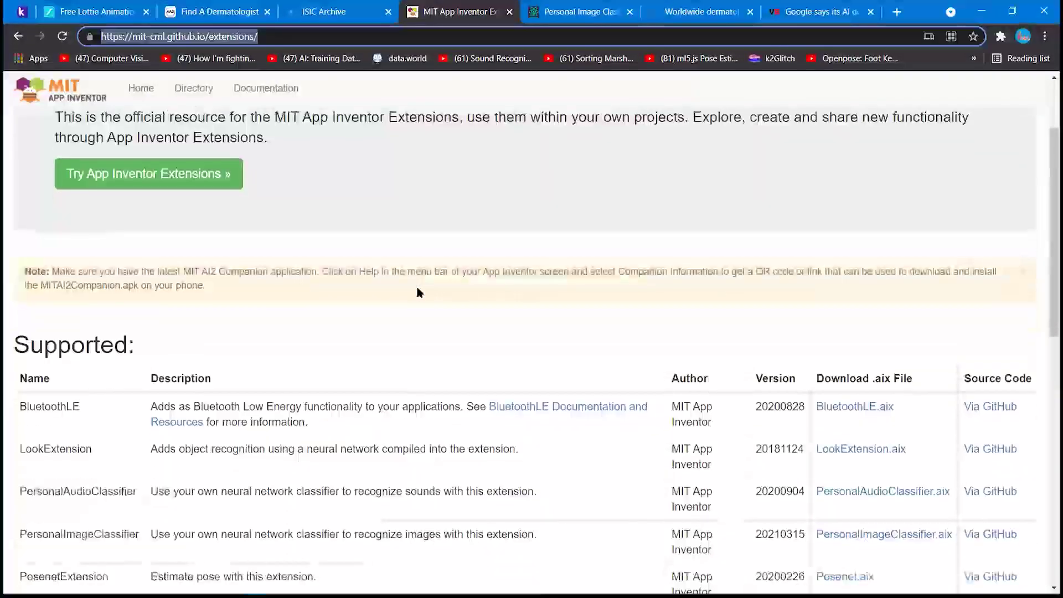
scroll(419, 293, down, 1)
scroll(653, 381, down, 2)
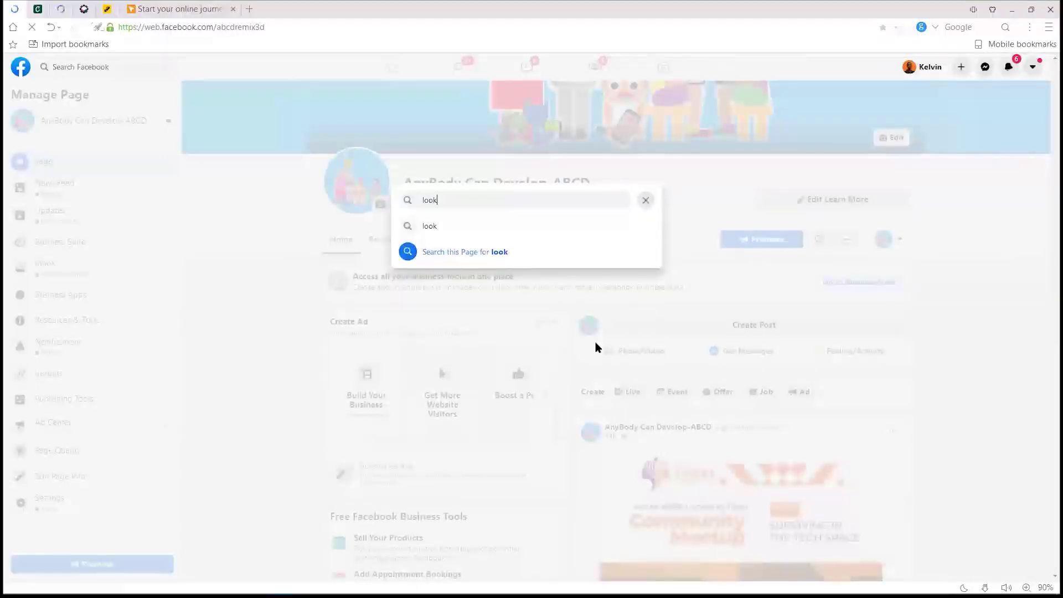
Search the AnyBody Can Develop-ABCD Facebook page for "look extension" and open the December 30, 2019 post about testing the component
text(extensio)
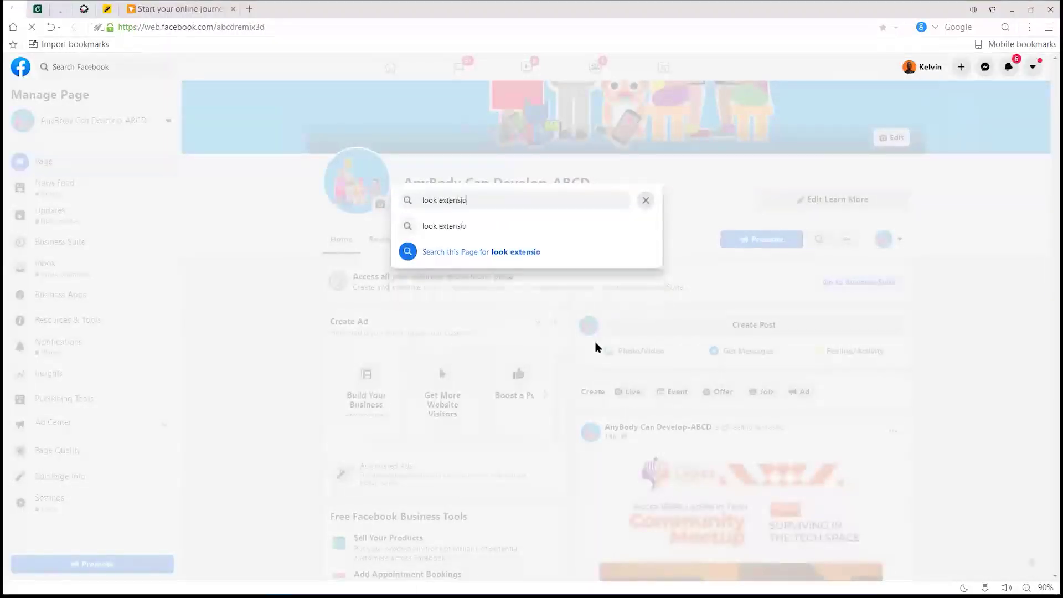
text(n)
key(Return)
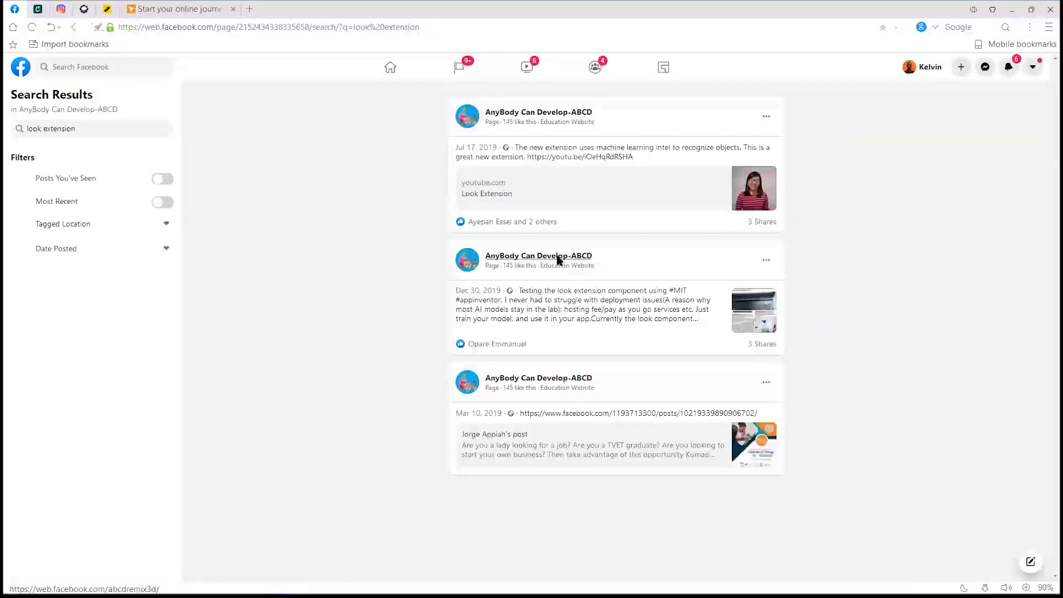
click(558, 259)
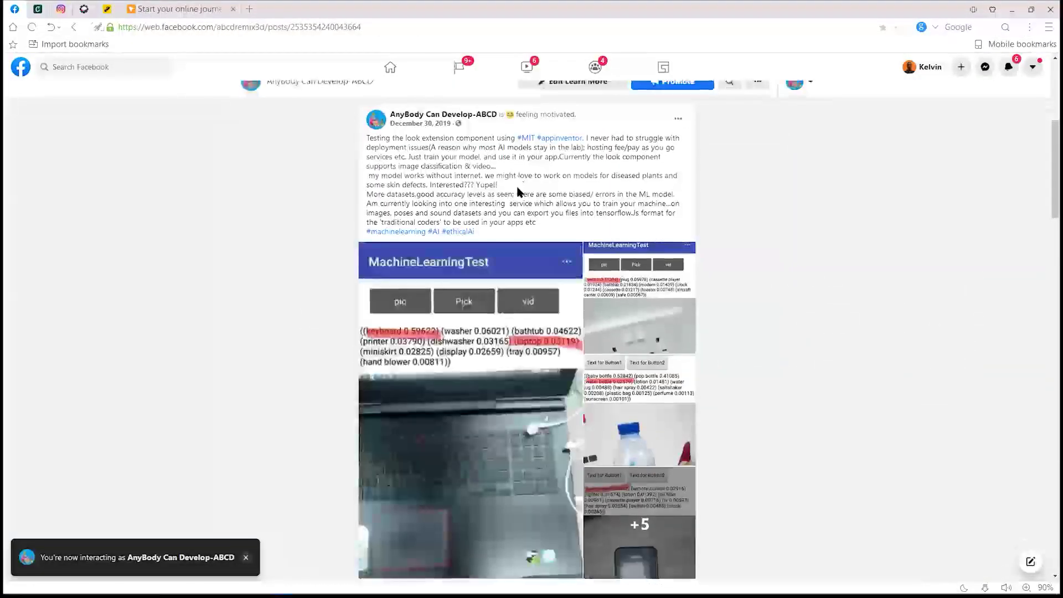
Look through the post's photos of object recognition tests, starting from the wall socket picture
scroll(520, 192, down, 3)
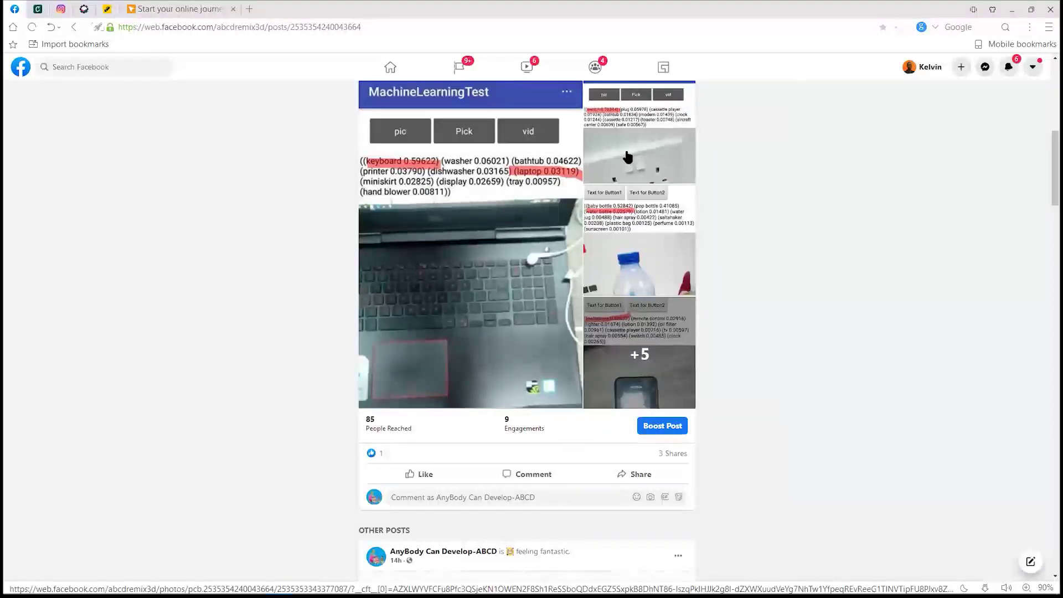
click(625, 170)
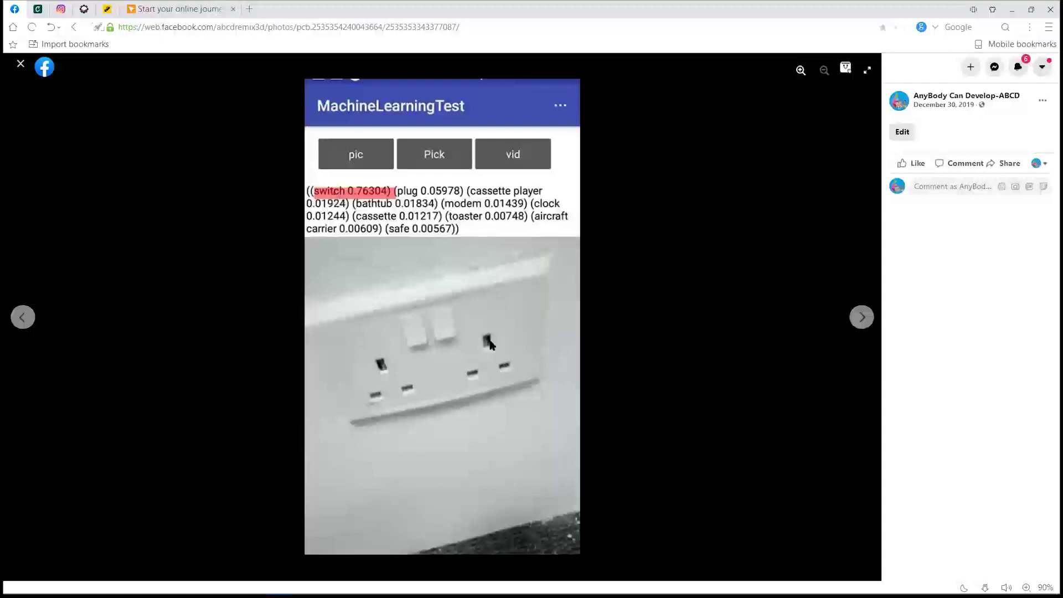
click(862, 317)
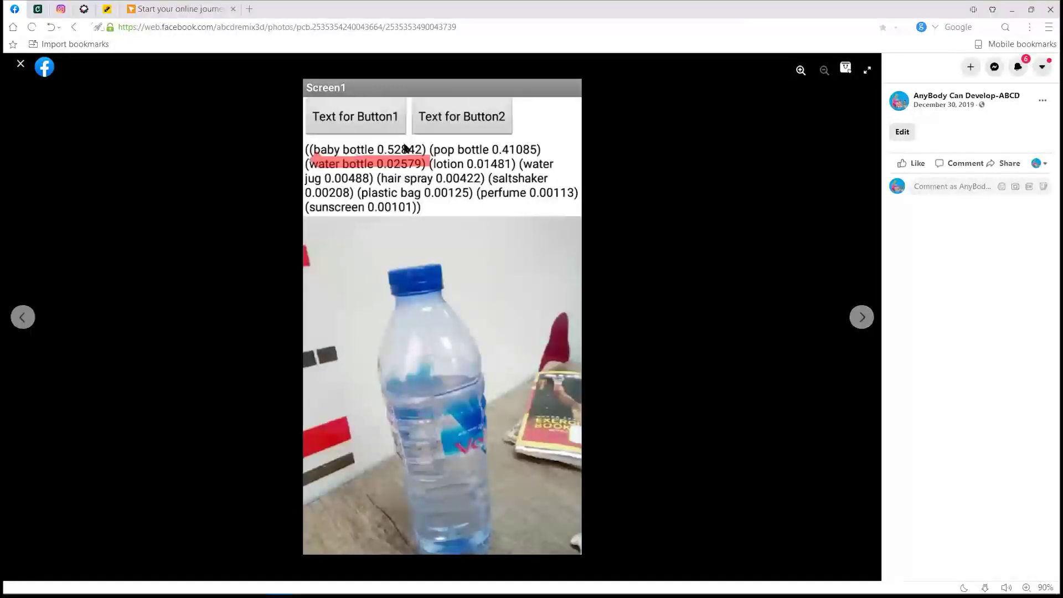
click(864, 317)
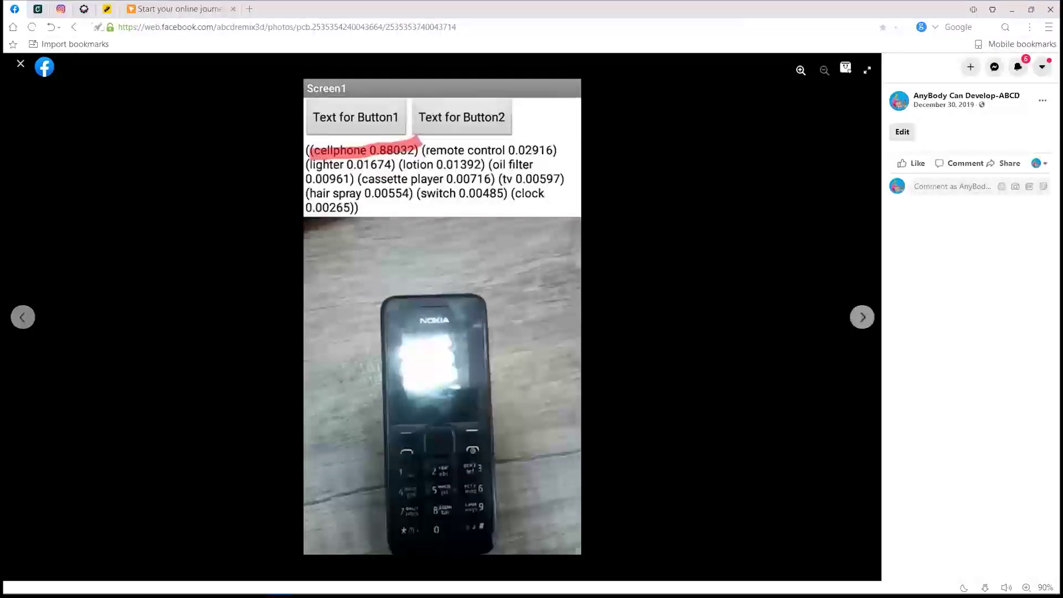
click(863, 317)
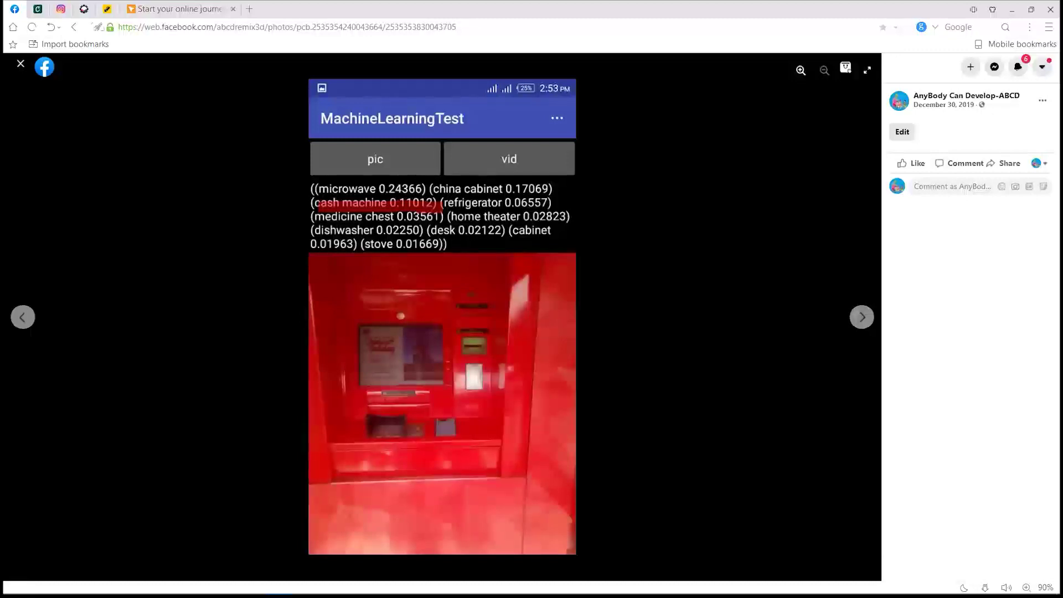
click(865, 318)
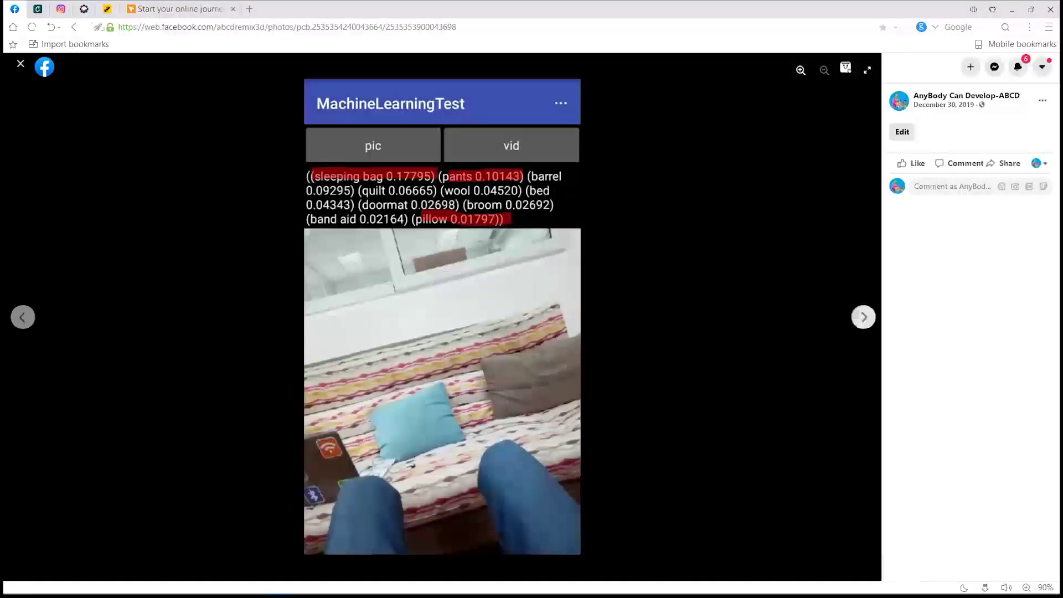
click(863, 320)
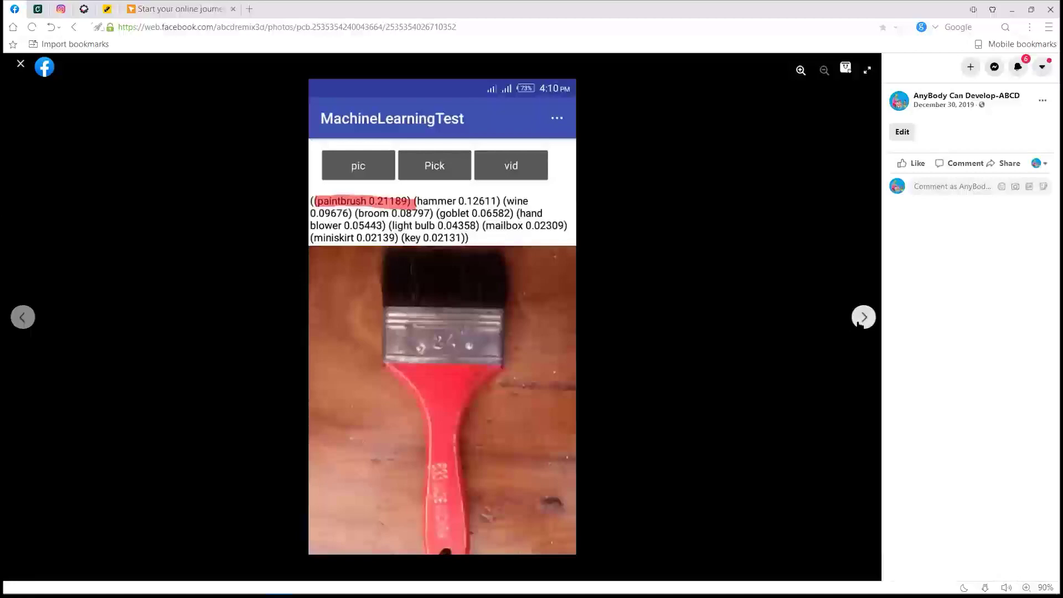
click(860, 322)
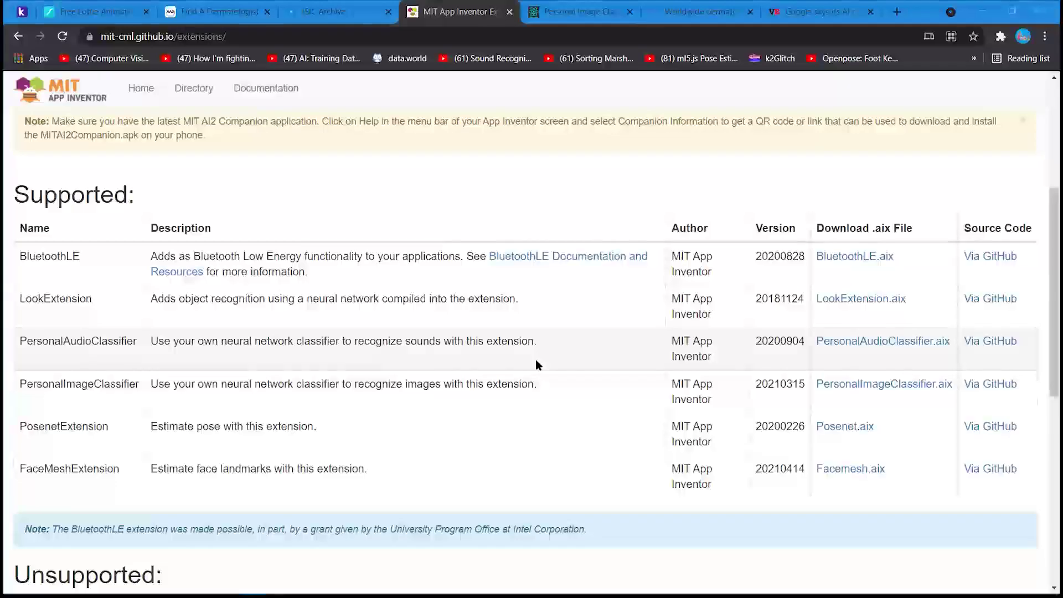